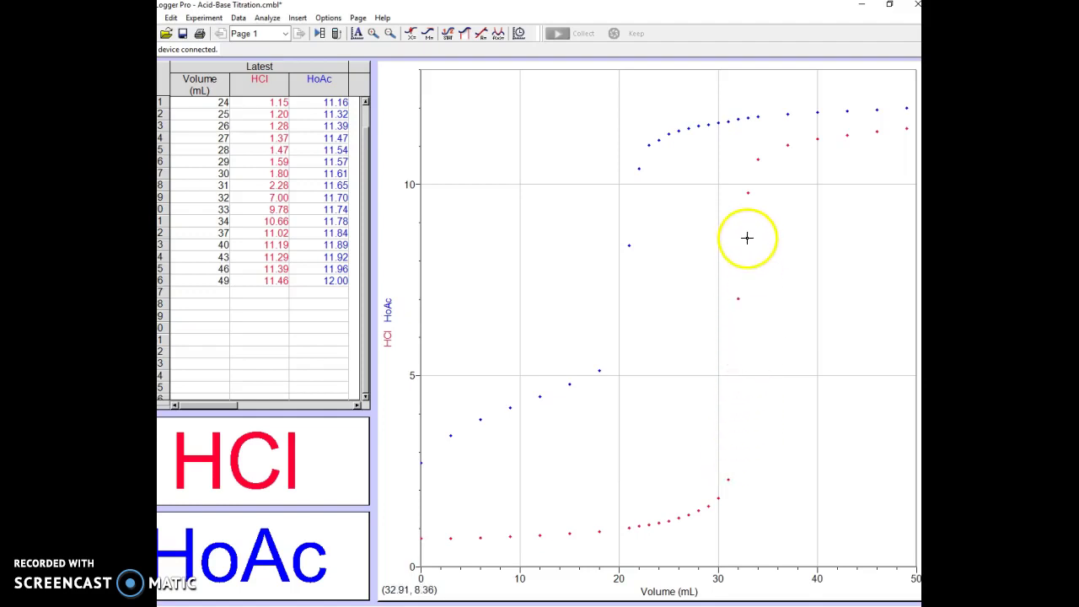
- Start a new calculated column named Slope of pH with short name D1
{"action": "left_click", "coordinate": [787, 375]}
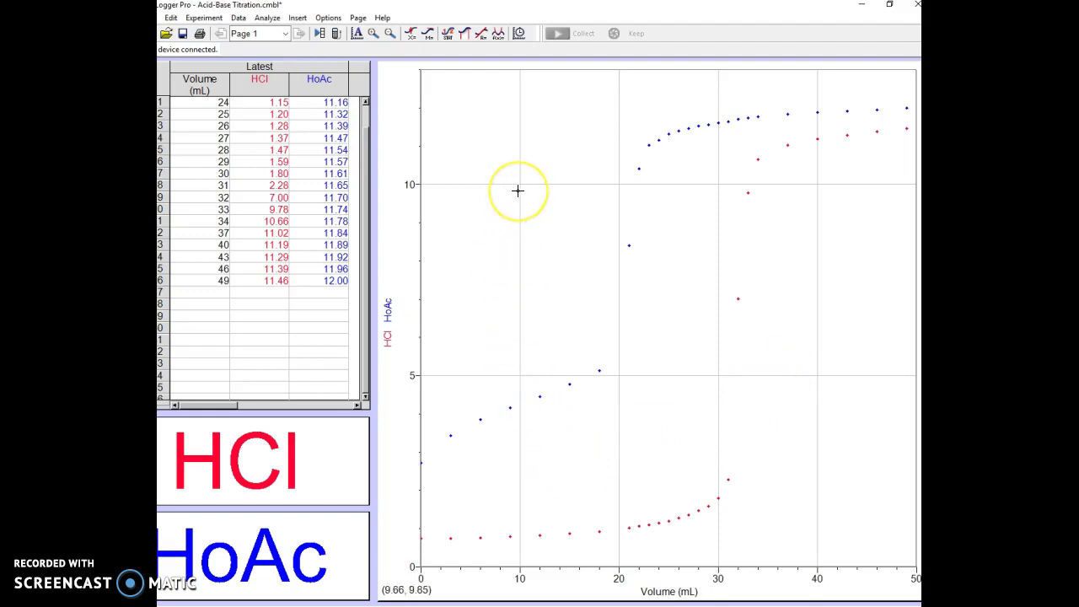
{"action": "left_click", "coordinate": [652, 272]}
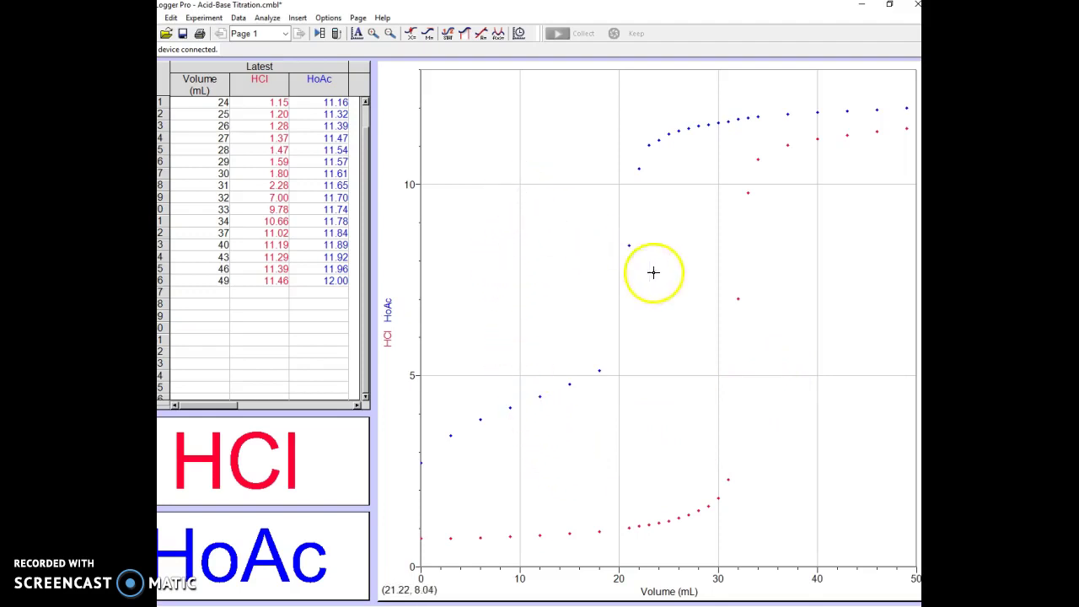
{"action": "left_click", "coordinate": [724, 296]}
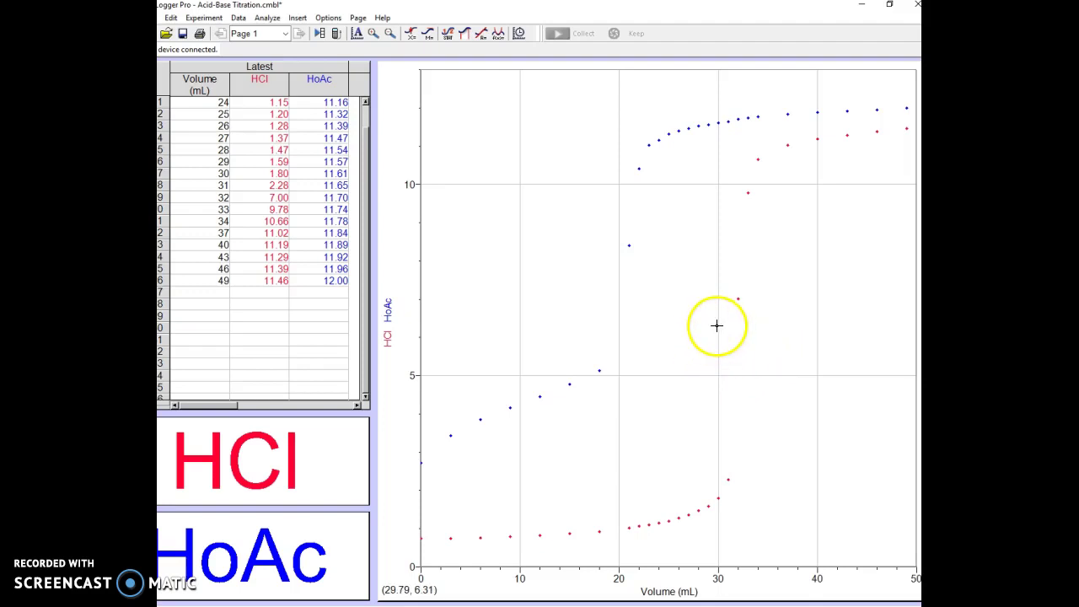
{"action": "left_click", "coordinate": [297, 19]}
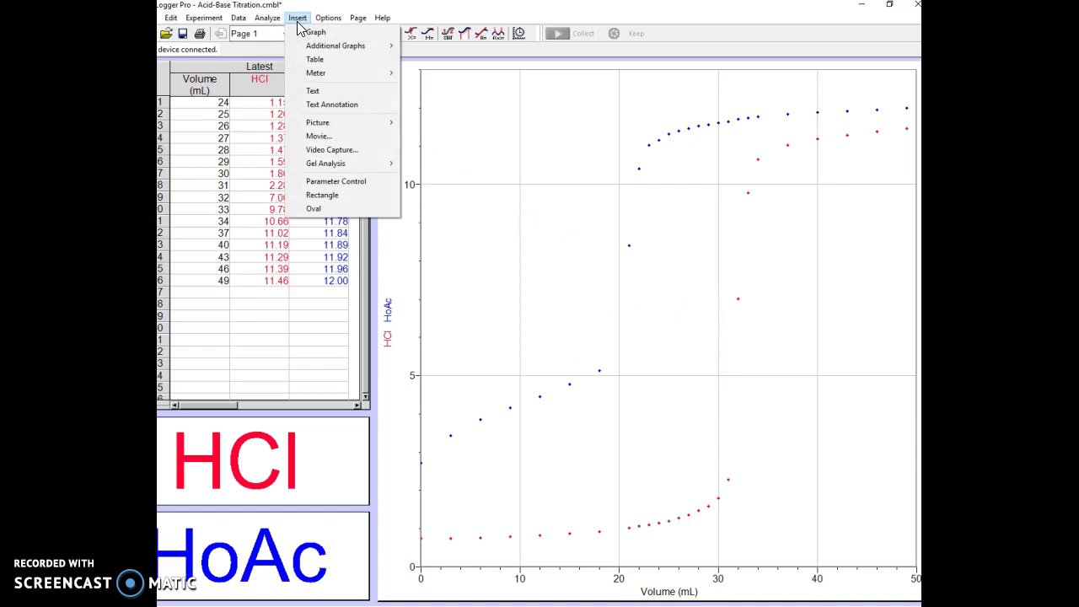
{"action": "left_click", "coordinate": [241, 20]}
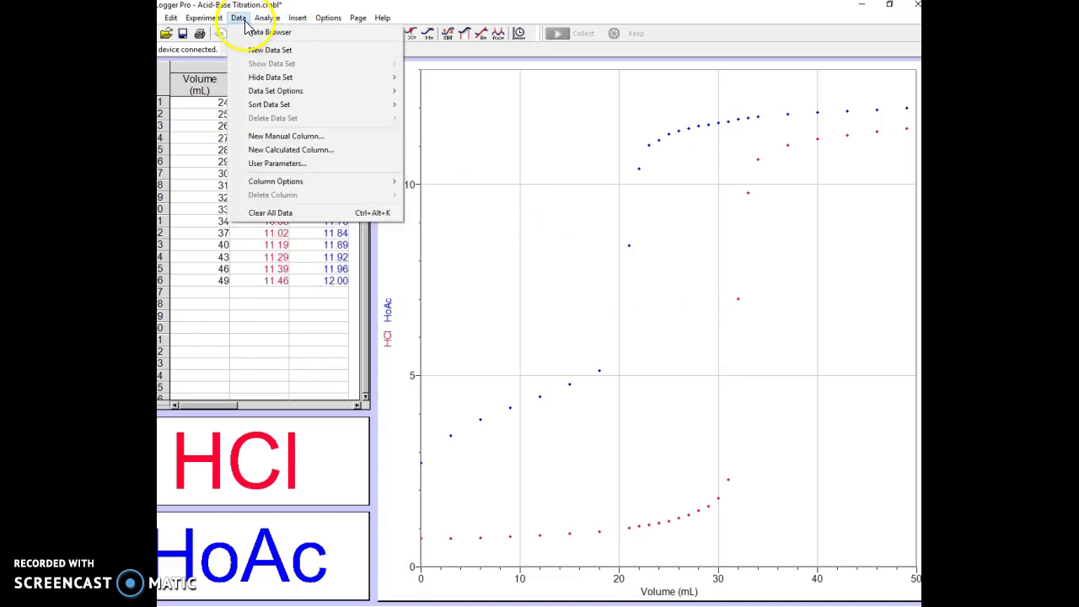
{"action": "left_click", "coordinate": [245, 26]}
{"action": "left_click", "coordinate": [246, 26]}
{"action": "left_click", "coordinate": [273, 149]}
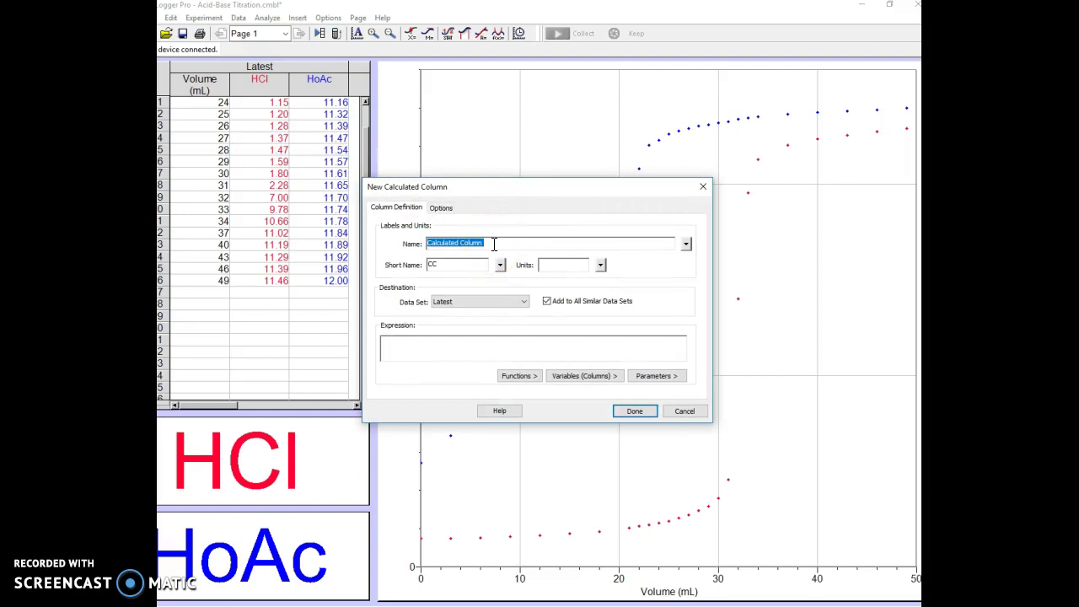
{"action": "type", "text": "Slope of pH"}
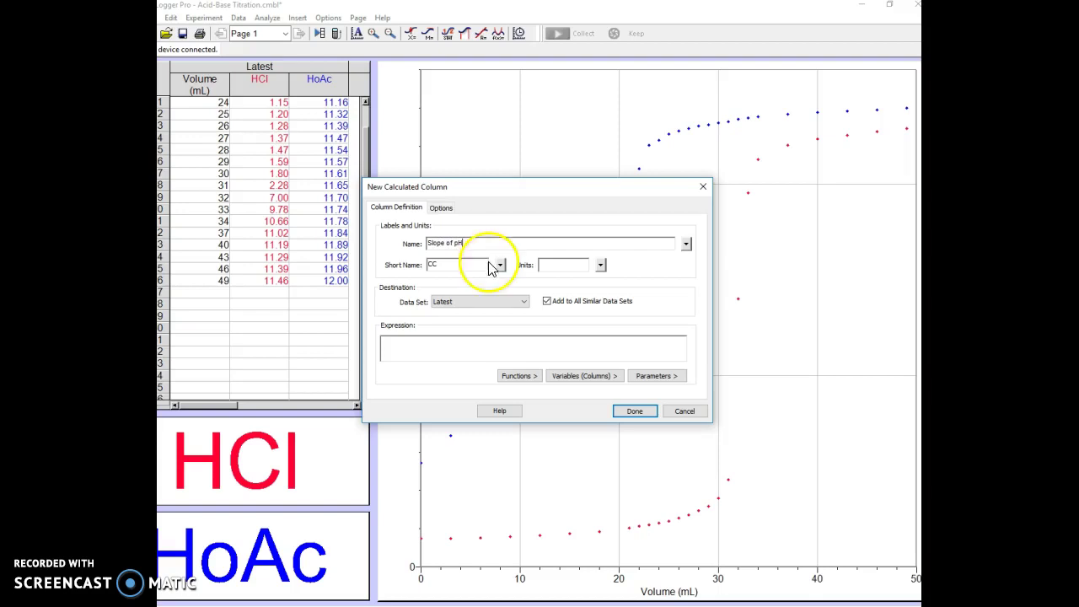
{"action": "double_click", "coordinate": [427, 265]}
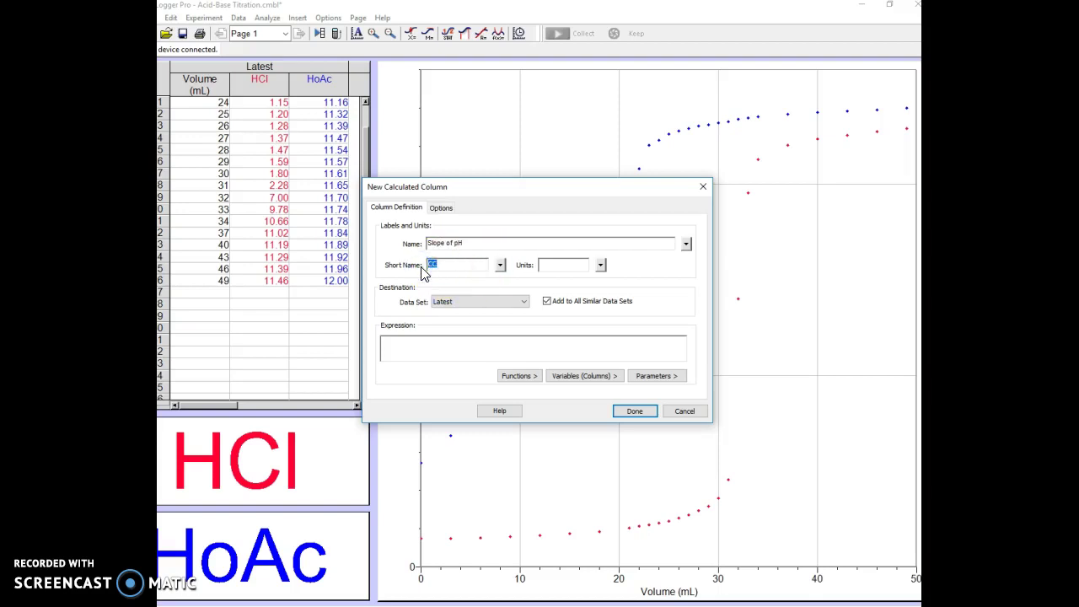
{"action": "type", "text": "D1"}
- Set the column's formula to derivative("HCl") and create the column
{"action": "left_click", "coordinate": [405, 345]}
{"action": "left_click", "coordinate": [516, 376]}
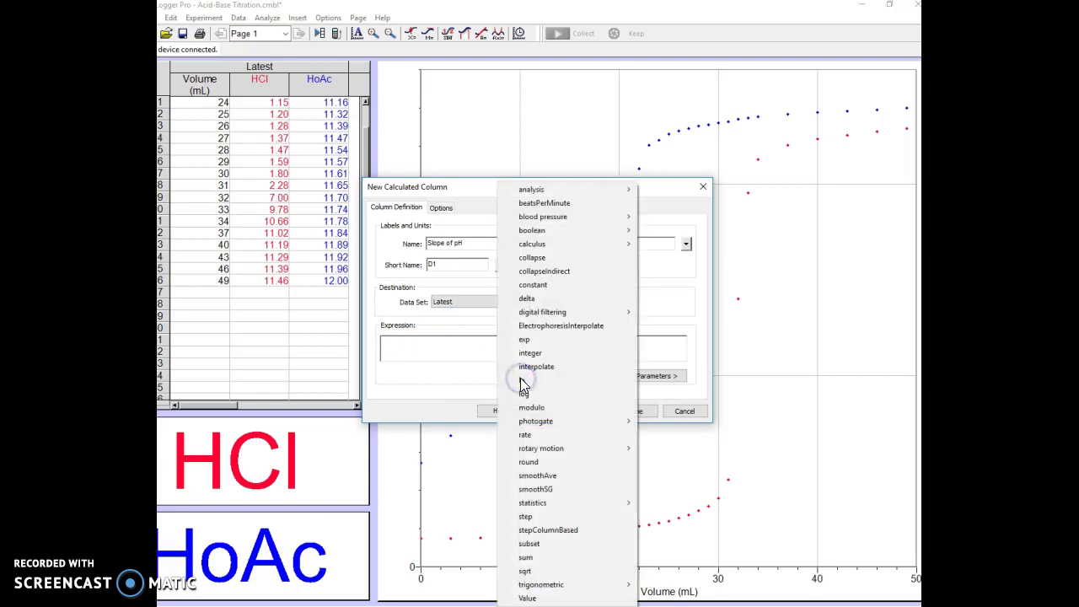
{"action": "mouse_move", "coordinate": [555, 249]}
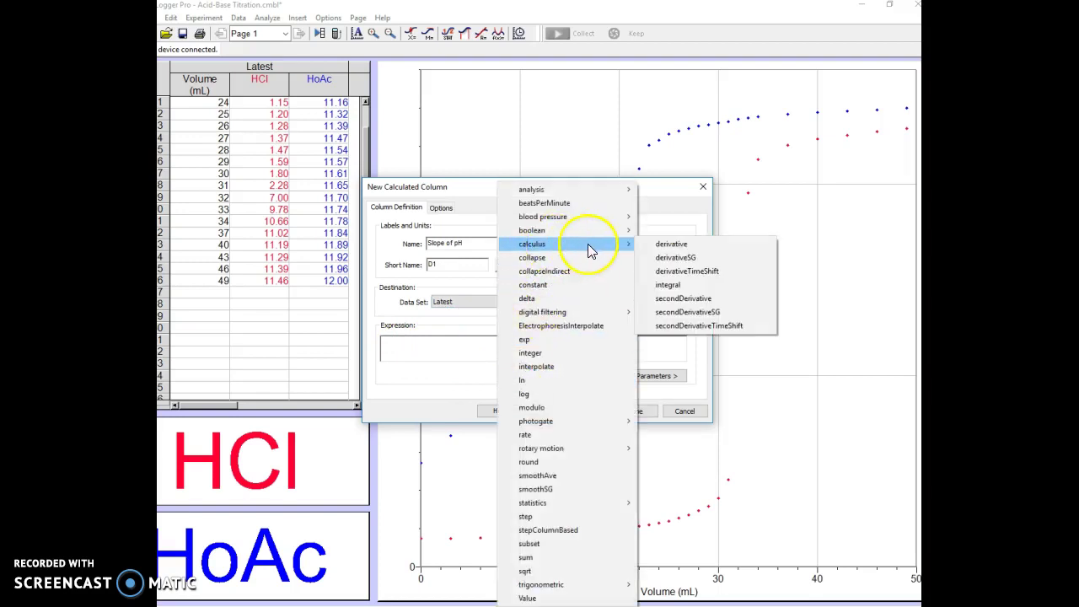
{"action": "left_click", "coordinate": [673, 245]}
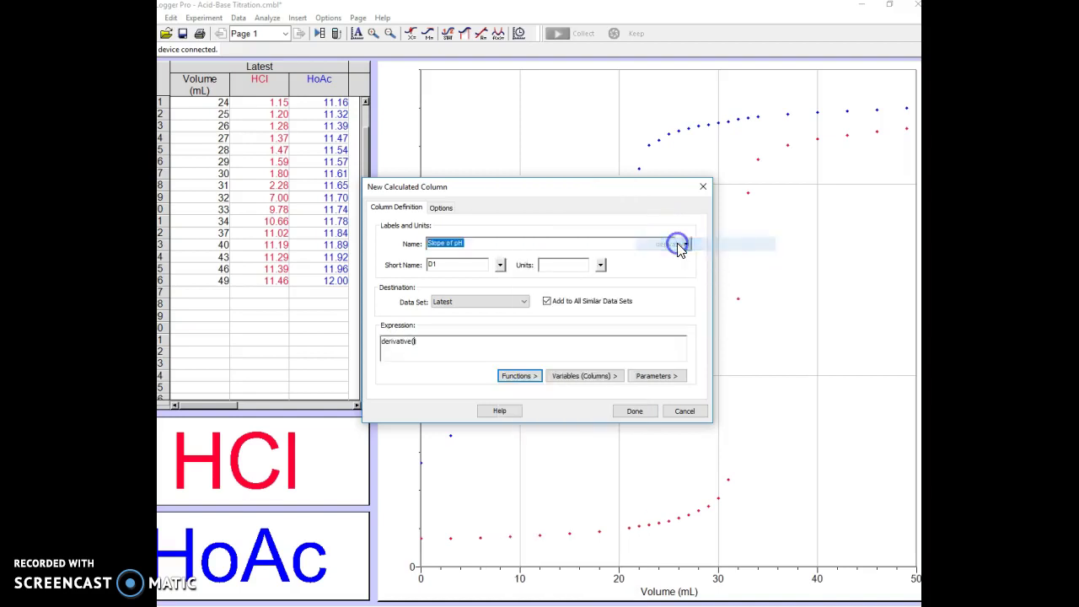
{"action": "left_click", "coordinate": [576, 378]}
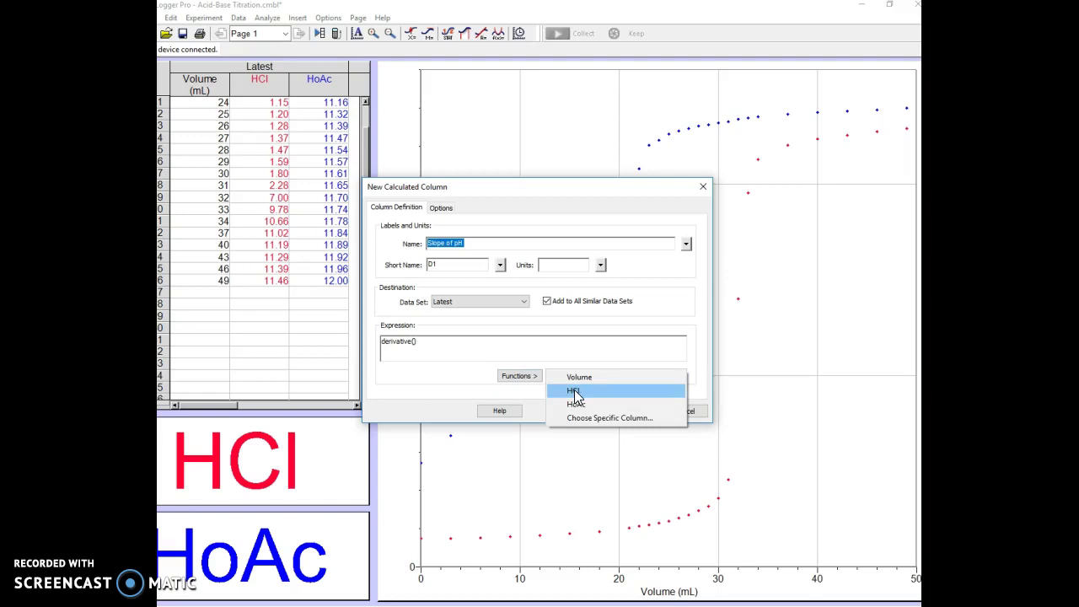
{"action": "left_click", "coordinate": [574, 391]}
{"action": "left_click", "coordinate": [634, 410]}
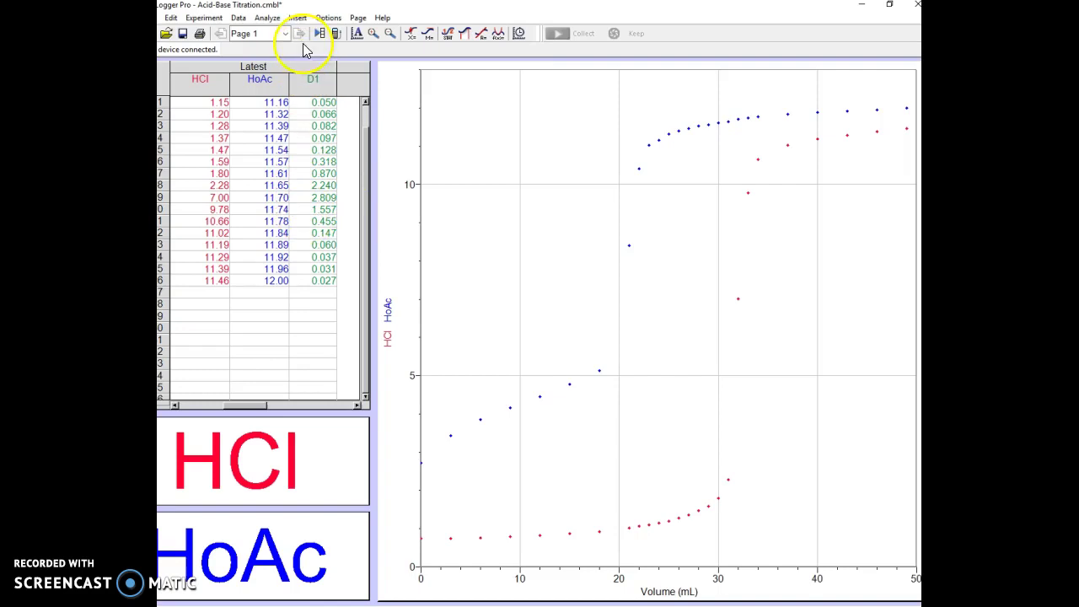
- Insert a Slope of pH vs. volume graph and place it over the centre of the titration graph
{"action": "left_click", "coordinate": [297, 17]}
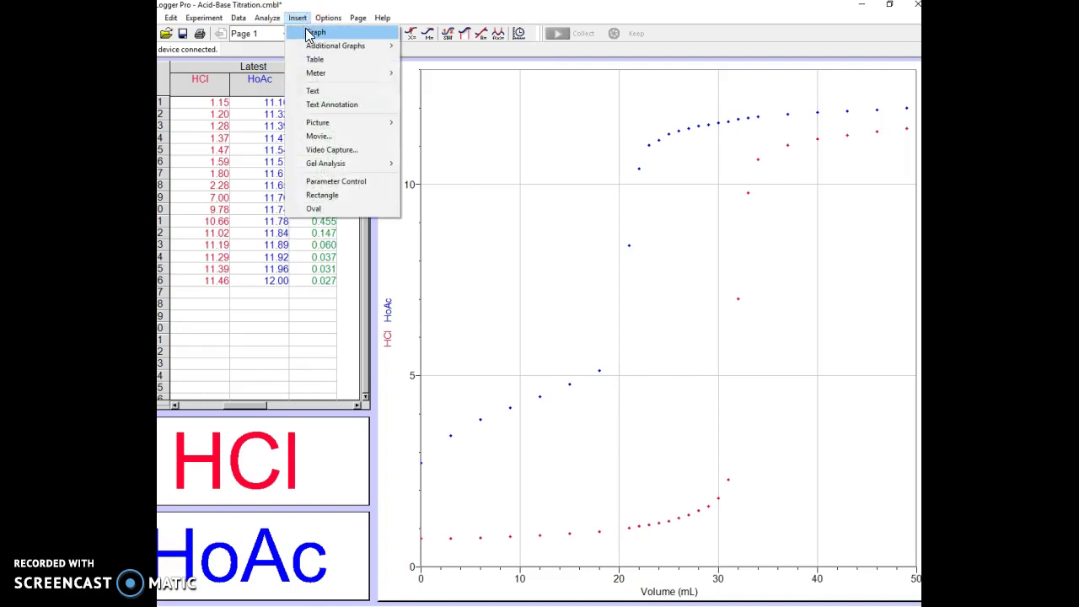
{"action": "left_click", "coordinate": [313, 33]}
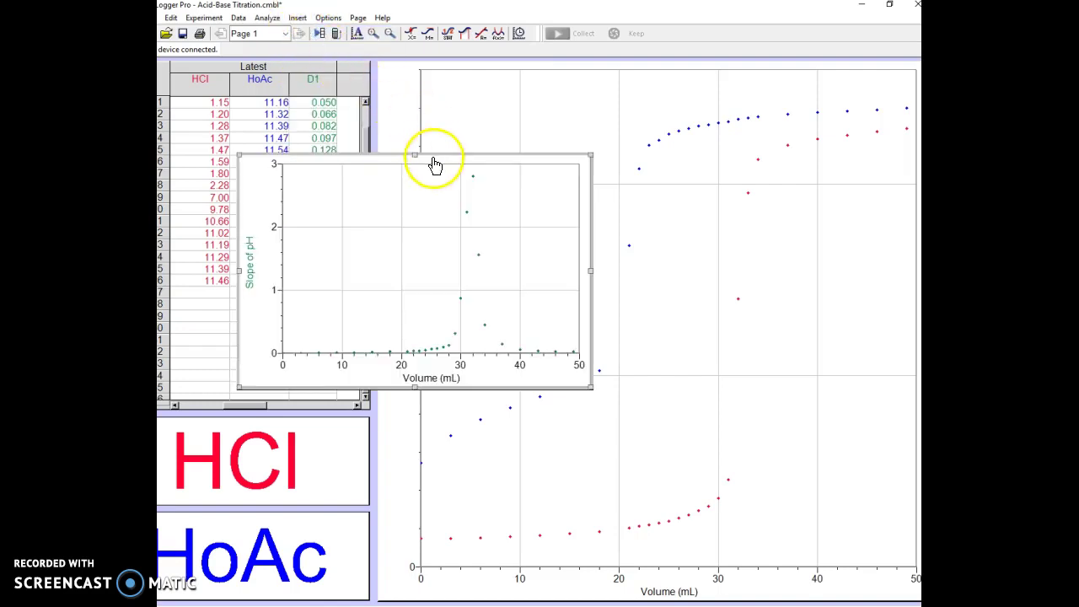
{"action": "left_click_drag", "start_coordinate": [435, 164], "coordinate": [638, 174]}
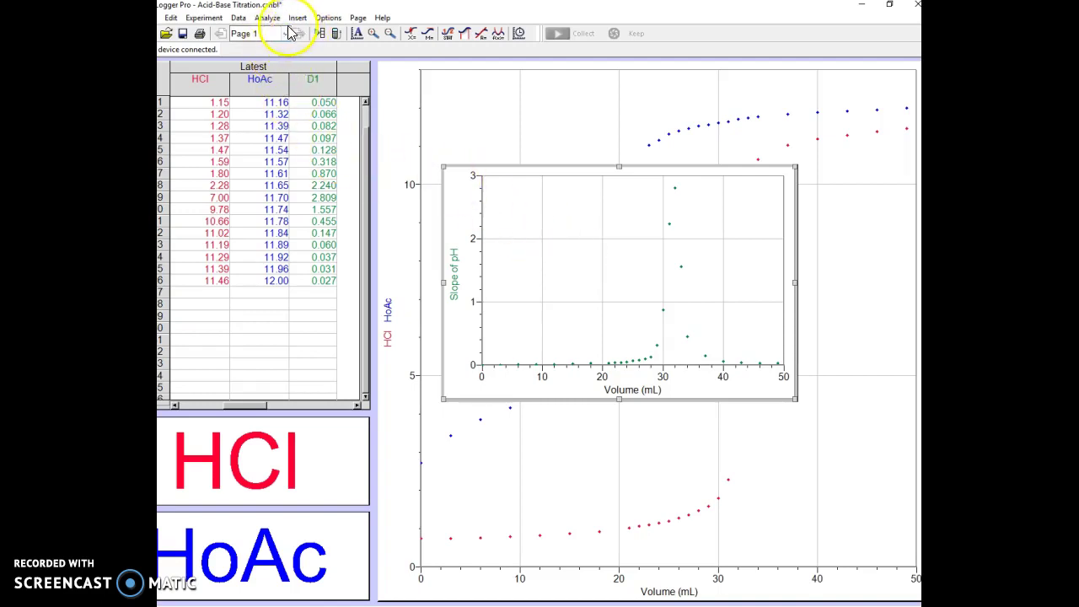
- Start another calculated column named Slope of Slope of pH HCl with short name D2
{"action": "left_click", "coordinate": [240, 18]}
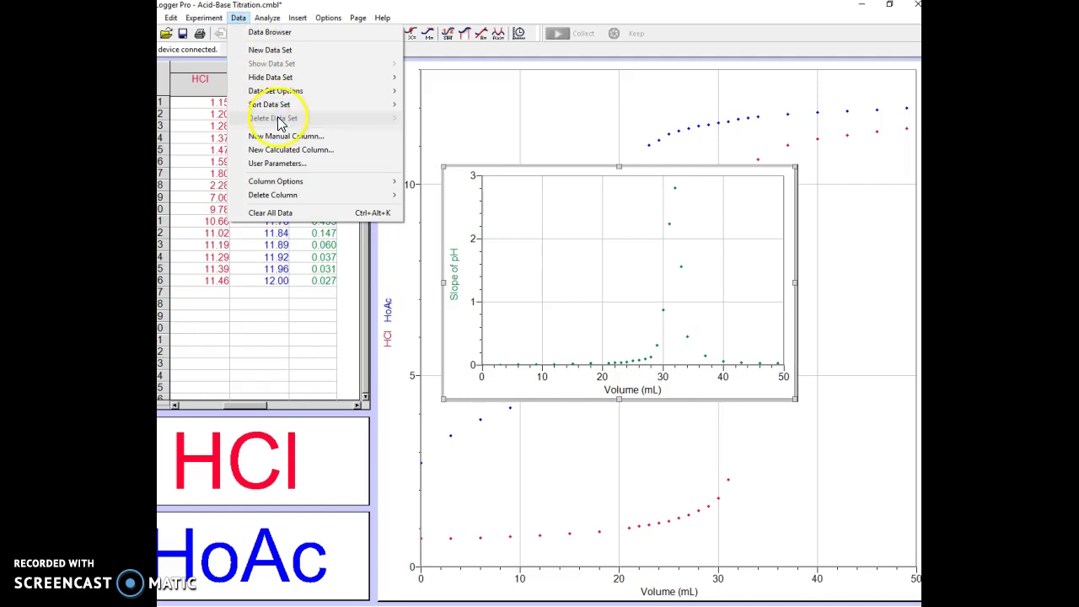
{"action": "left_click", "coordinate": [285, 150]}
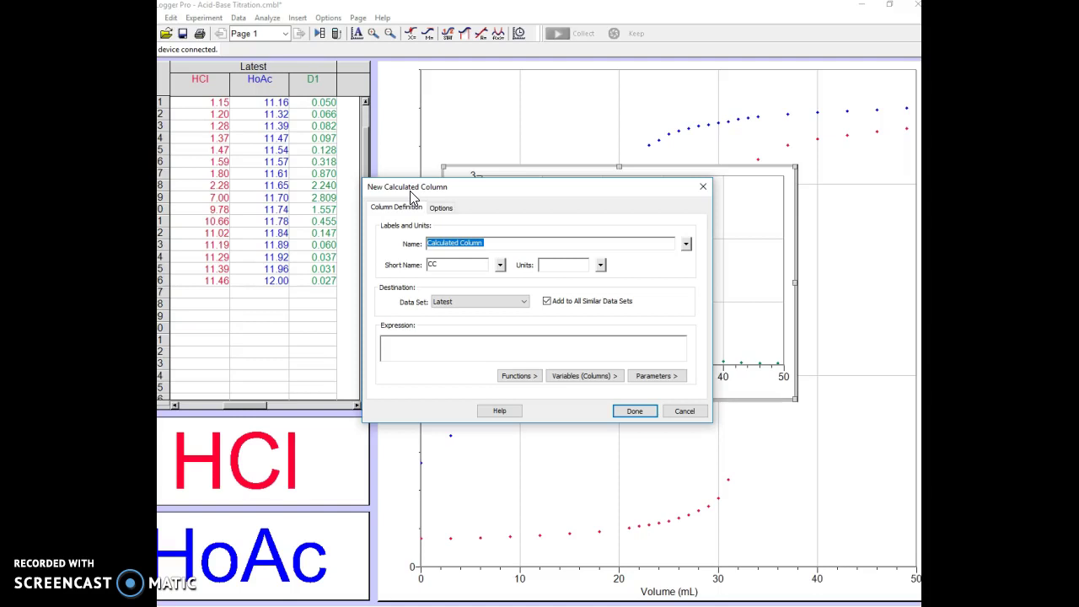
{"action": "type", "text": "Slope of Slope of pH HCl"}
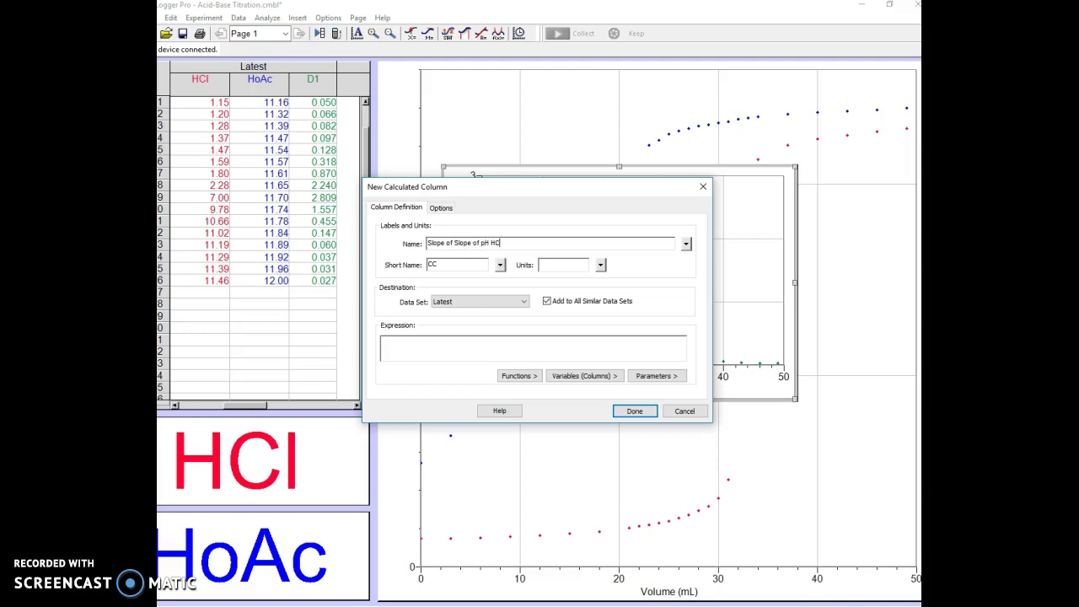
{"action": "double_click", "coordinate": [429, 265]}
- Enter the formula secondDerivative("HCl"), fixing a wrongly inserted column, and create the column
{"action": "left_click", "coordinate": [413, 344]}
{"action": "left_click", "coordinate": [516, 375]}
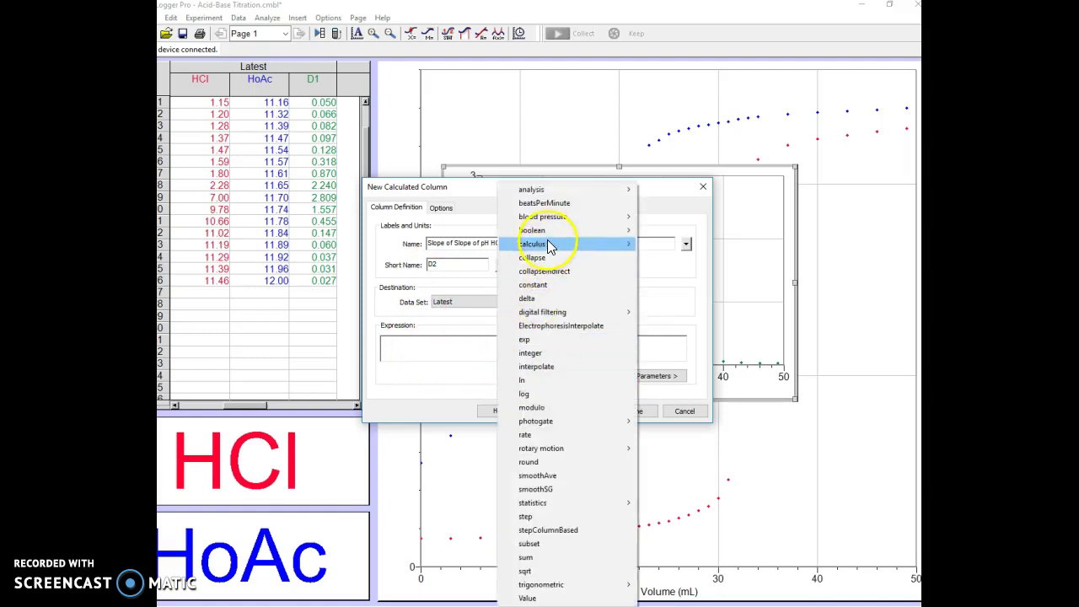
{"action": "mouse_move", "coordinate": [516, 246]}
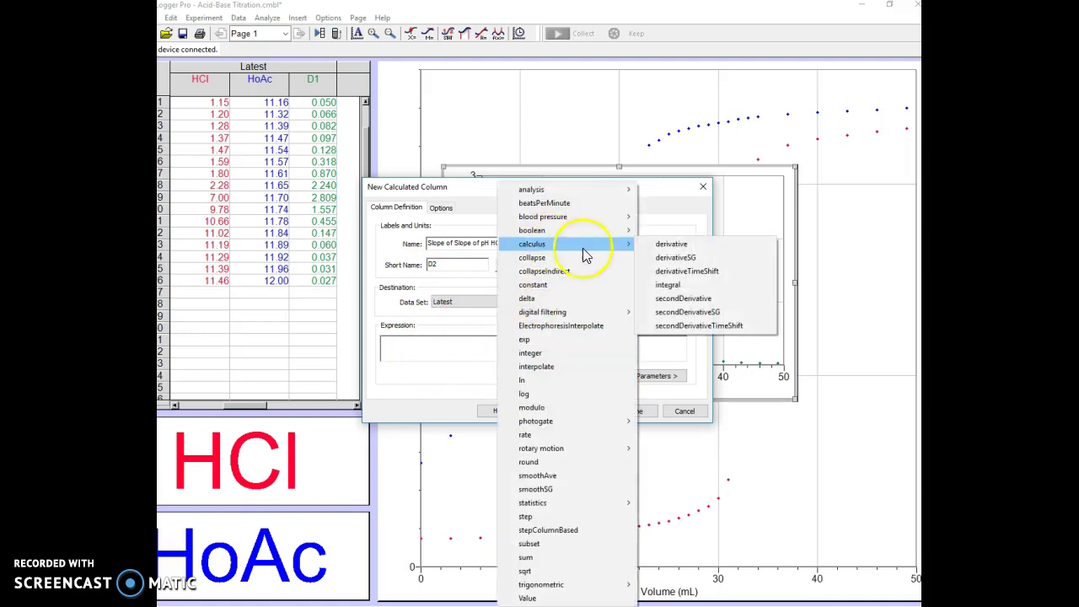
{"action": "left_click", "coordinate": [675, 305]}
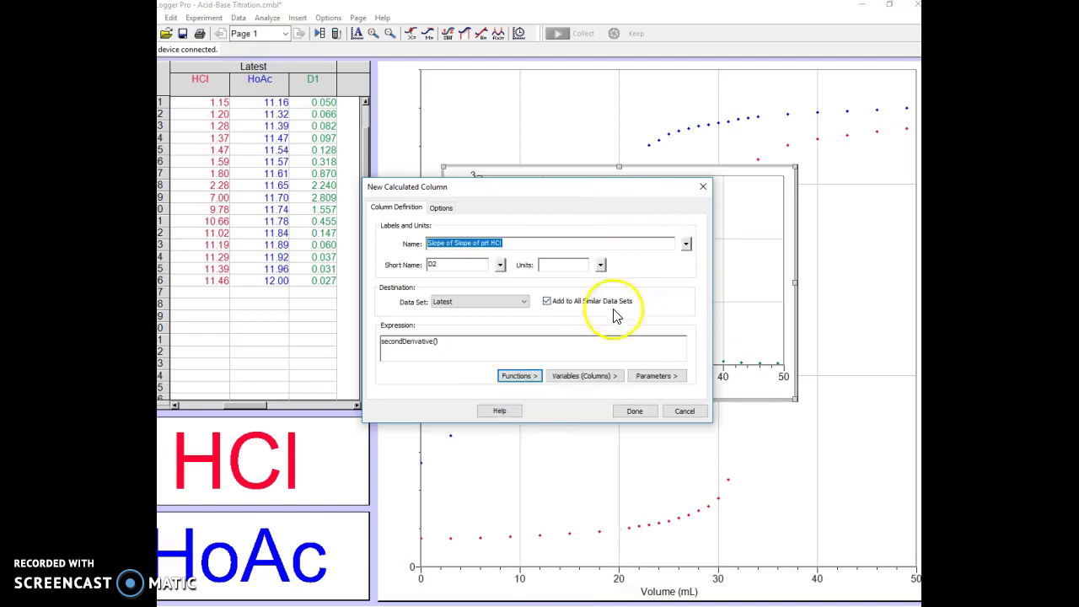
{"action": "left_click", "coordinate": [477, 345]}
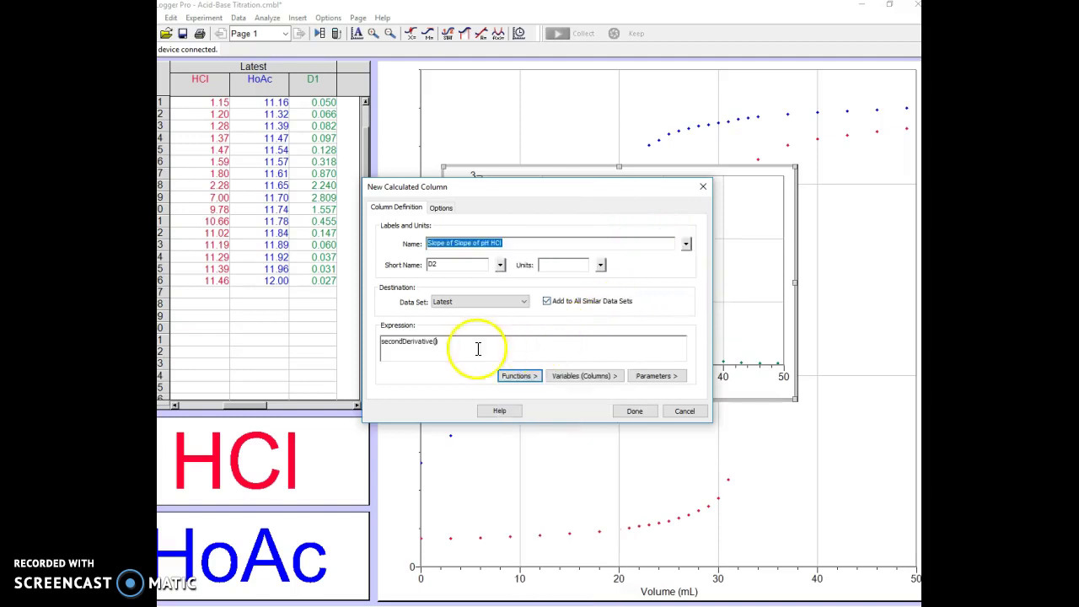
{"action": "left_click", "coordinate": [581, 376]}
{"action": "left_click", "coordinate": [593, 423]}
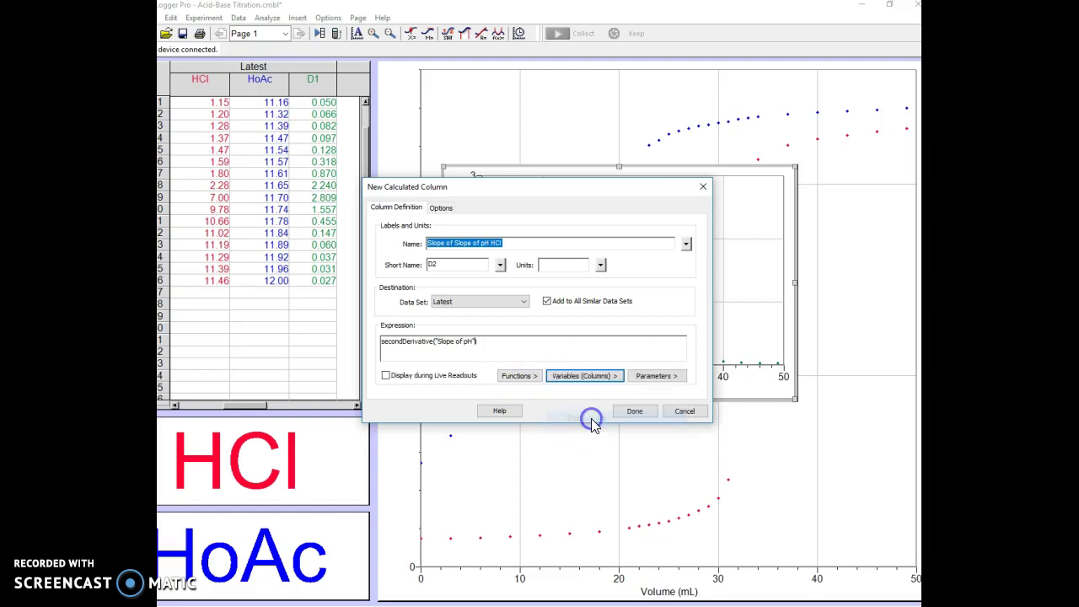
{"action": "left_click", "coordinate": [472, 341]}
{"action": "key", "text": "BackSpace"}
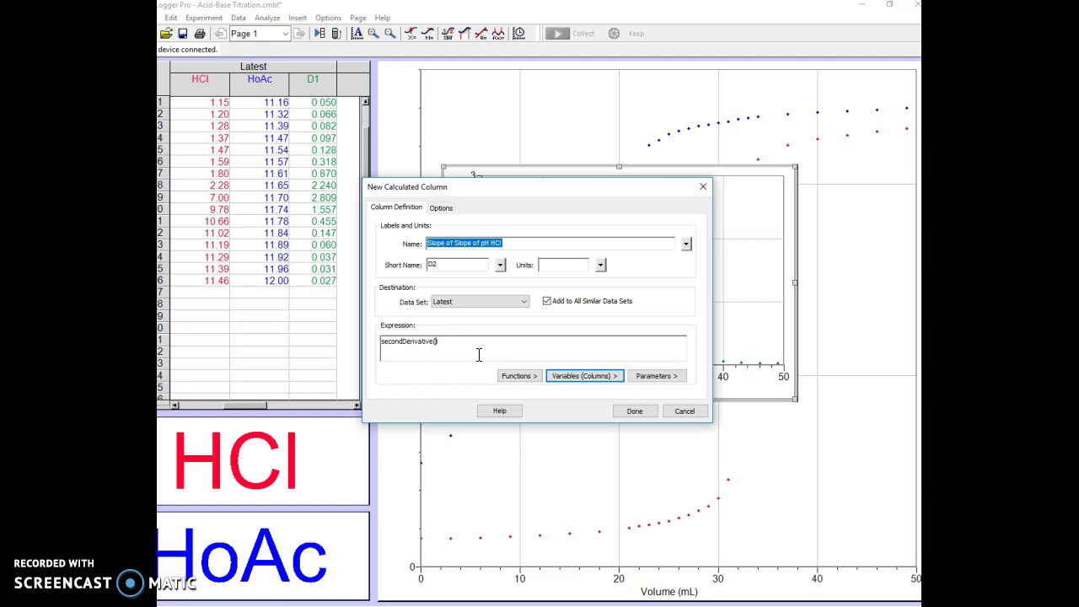
{"action": "left_click", "coordinate": [578, 381]}
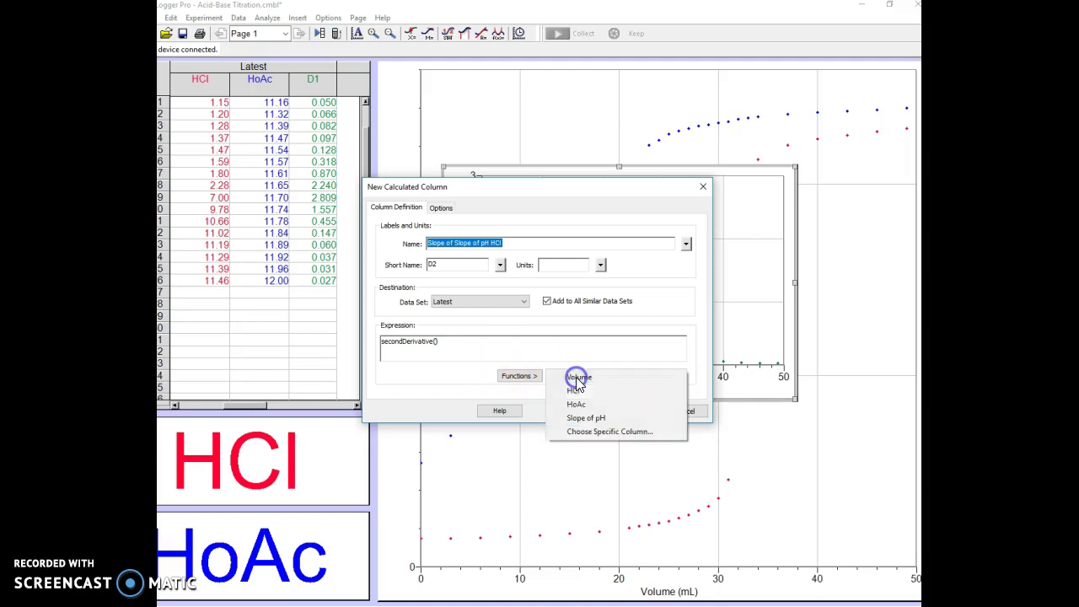
{"action": "left_click", "coordinate": [578, 391]}
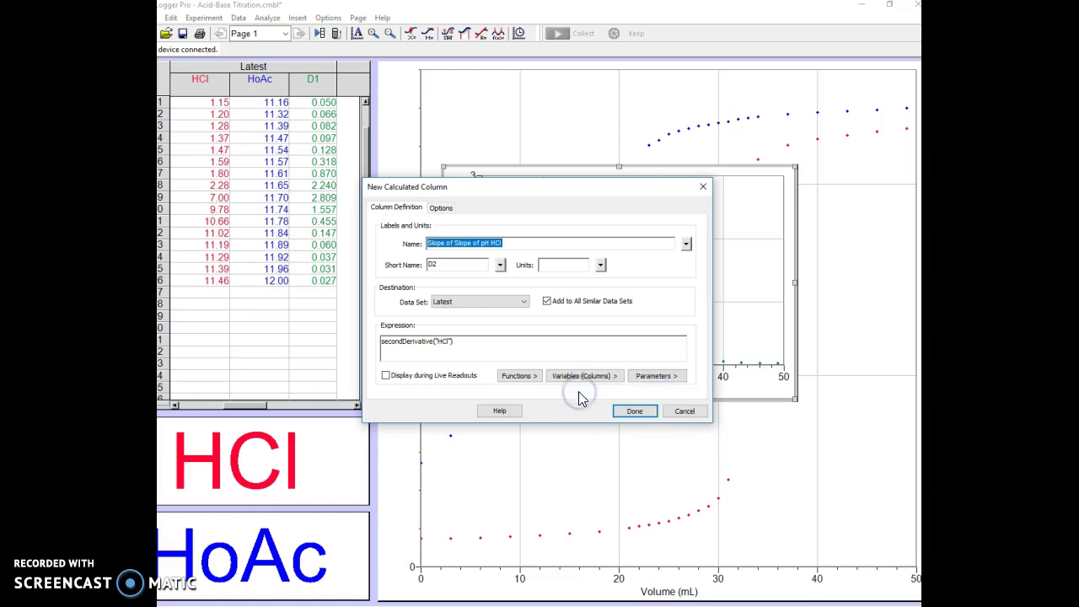
{"action": "left_click", "coordinate": [634, 410]}
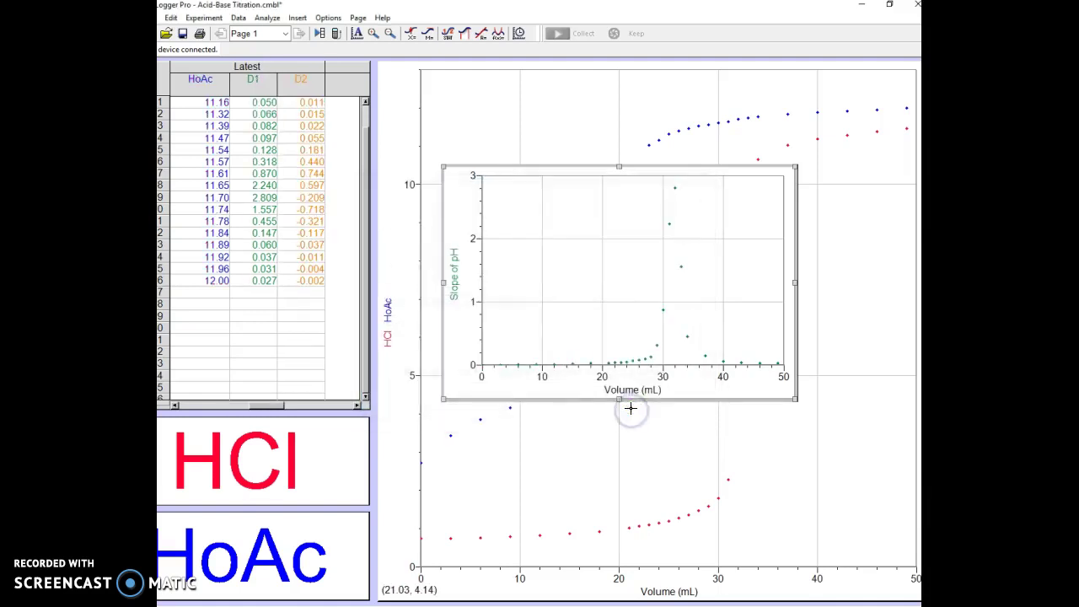
- Insert a new second-derivative graph and place it over the slope graph
{"action": "left_click", "coordinate": [645, 389]}
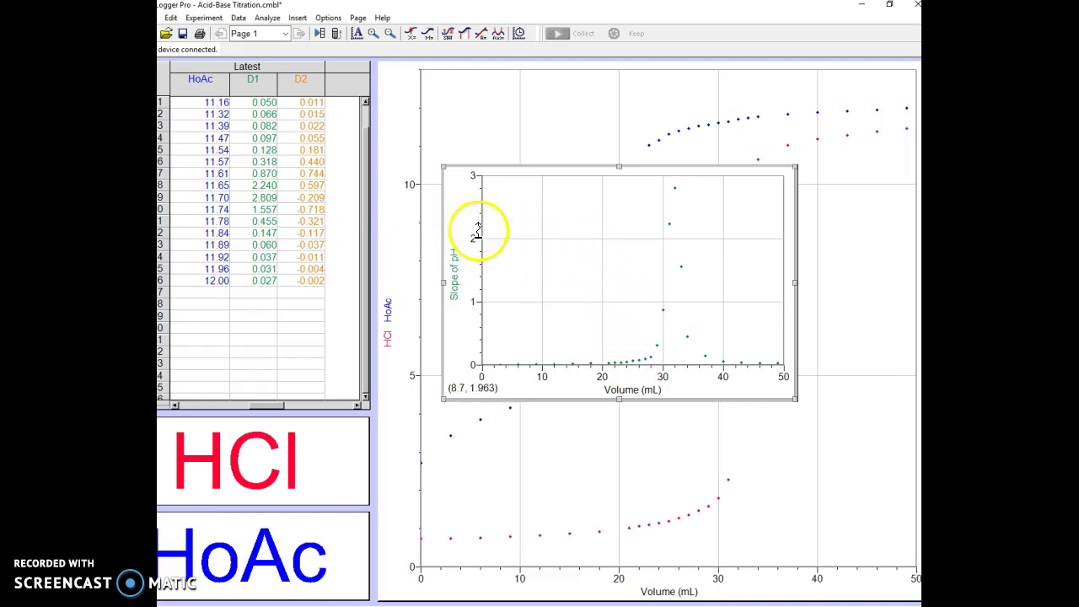
{"action": "left_click", "coordinate": [297, 17]}
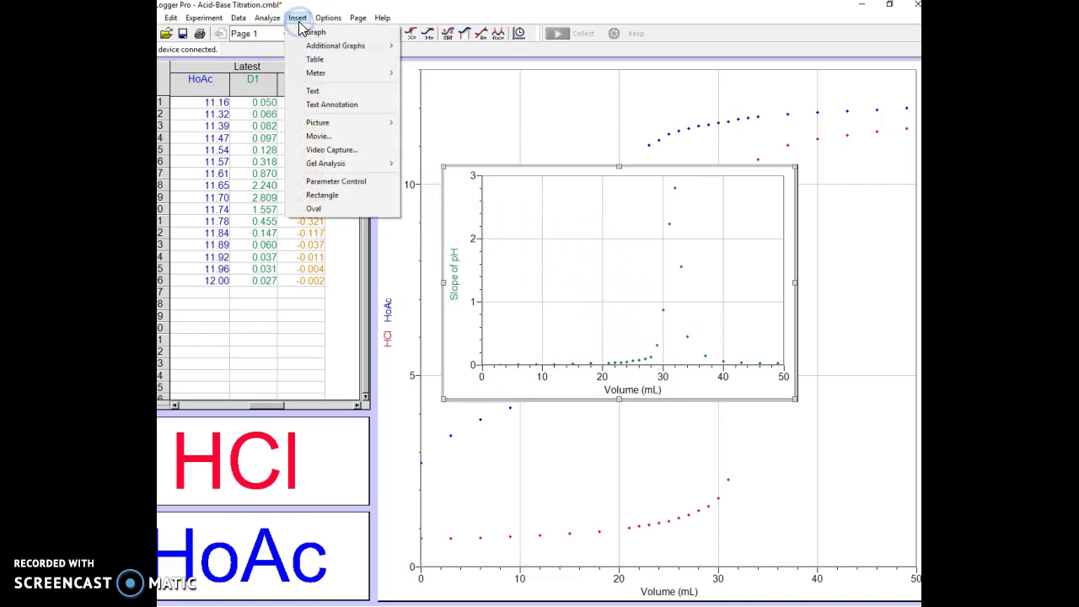
{"action": "left_click", "coordinate": [308, 34]}
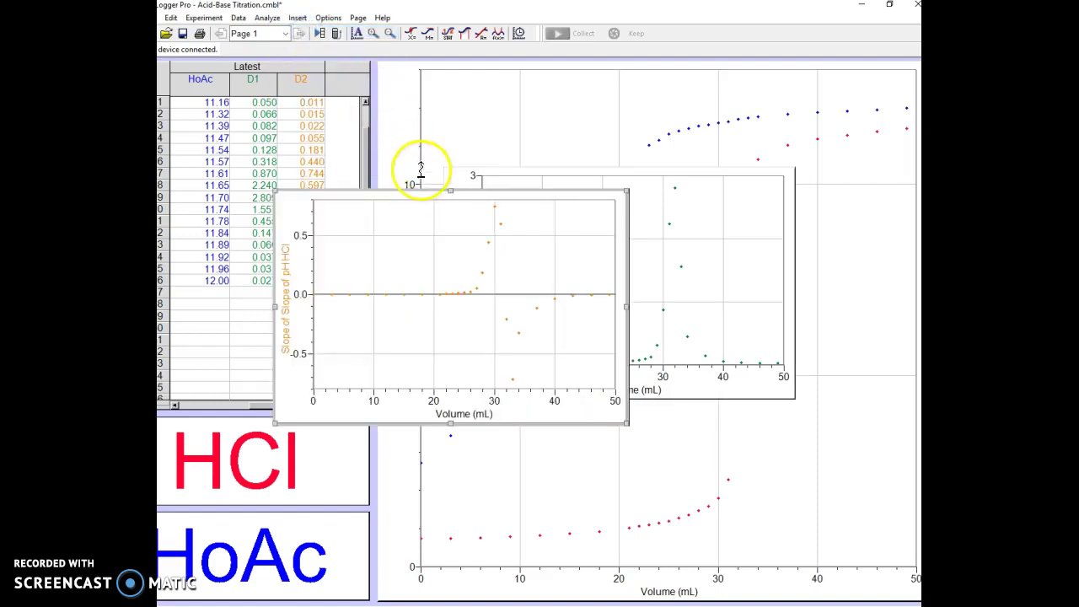
{"action": "left_click_drag", "start_coordinate": [419, 200], "coordinate": [584, 139]}
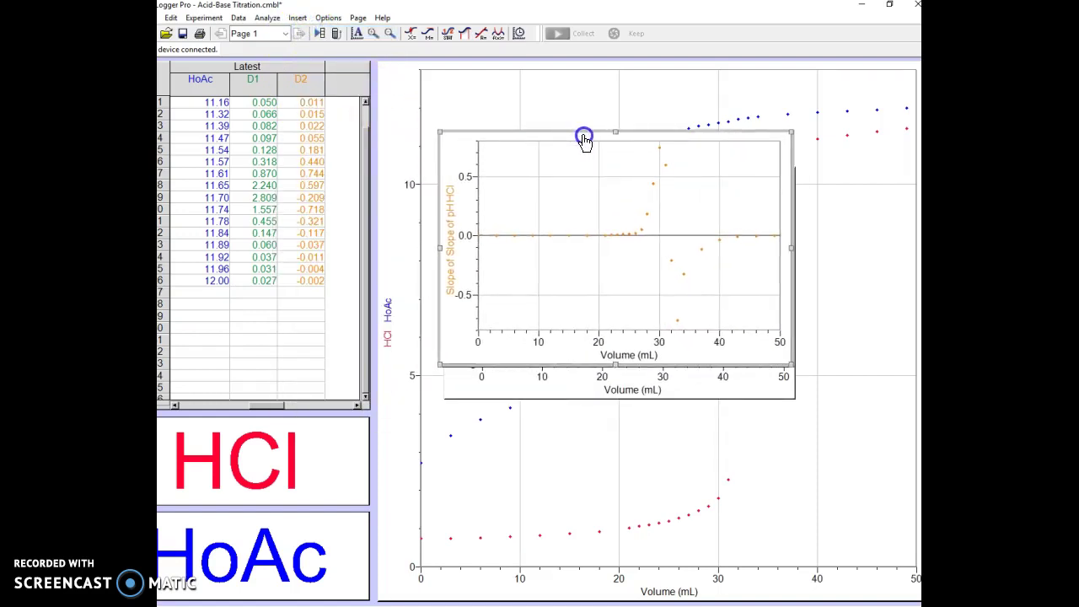
- Move the Slope of pH graph to the back, behind the new graph
{"action": "left_click", "coordinate": [685, 391]}
{"action": "right_click", "coordinate": [666, 387]}
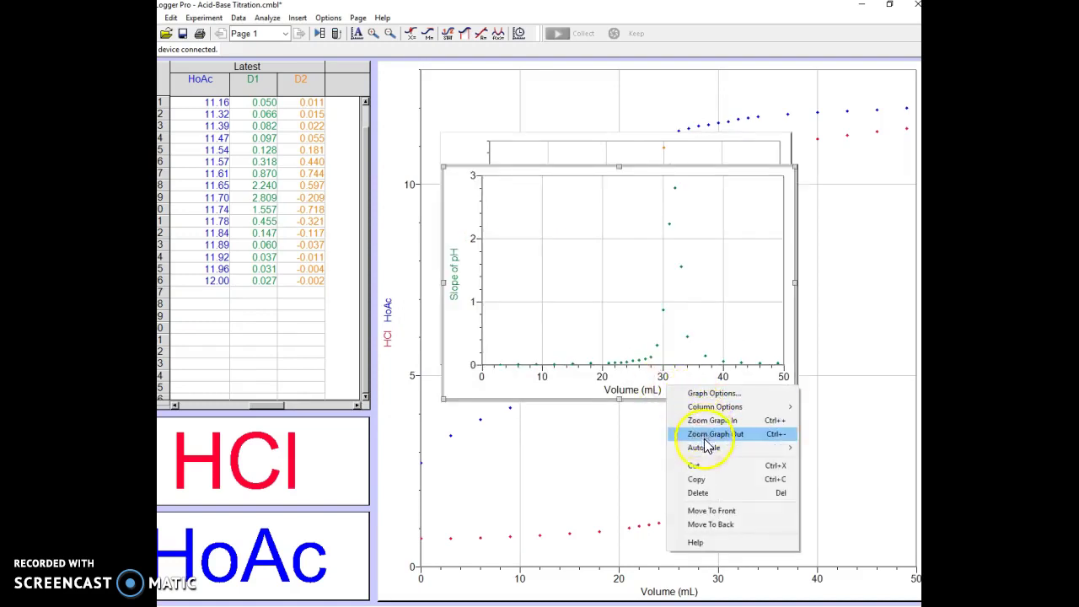
{"action": "left_click", "coordinate": [707, 524]}
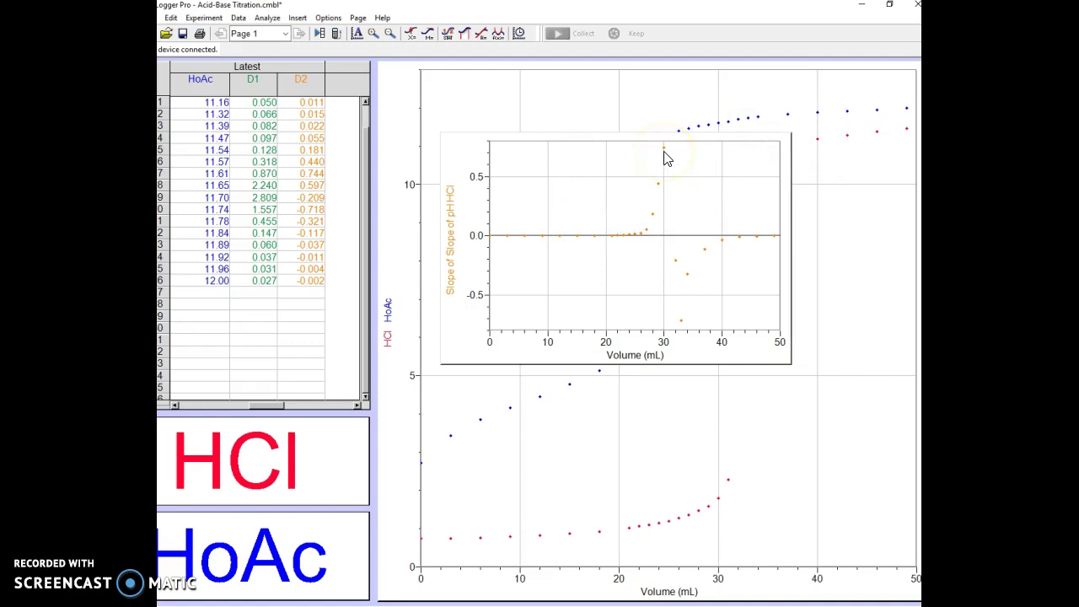
{"action": "left_click_drag", "start_coordinate": [658, 202], "coordinate": [630, 198]}
- Select the second-derivative points from 30 to 32 mL, add a linear fit, and move its results box aside
{"action": "left_click", "coordinate": [672, 165]}
{"action": "mouse_move", "coordinate": [677, 164]}
{"action": "left_mouse_down"}
{"action": "mouse_move", "coordinate": [666, 165]}
{"action": "mouse_move", "coordinate": [678, 165]}
{"action": "left_mouse_up"}
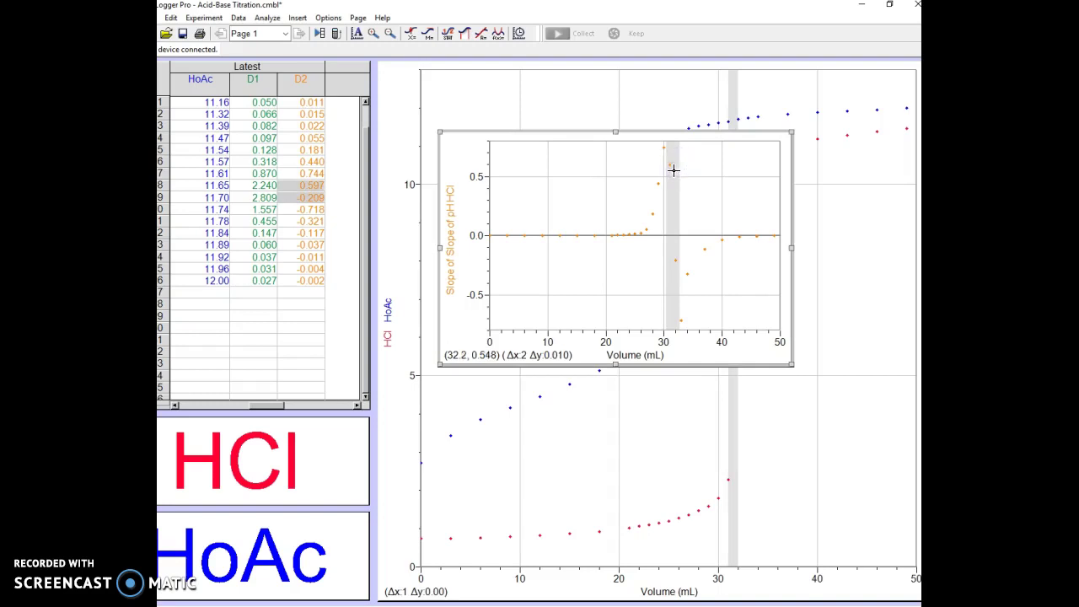
{"action": "left_click", "coordinate": [674, 263]}
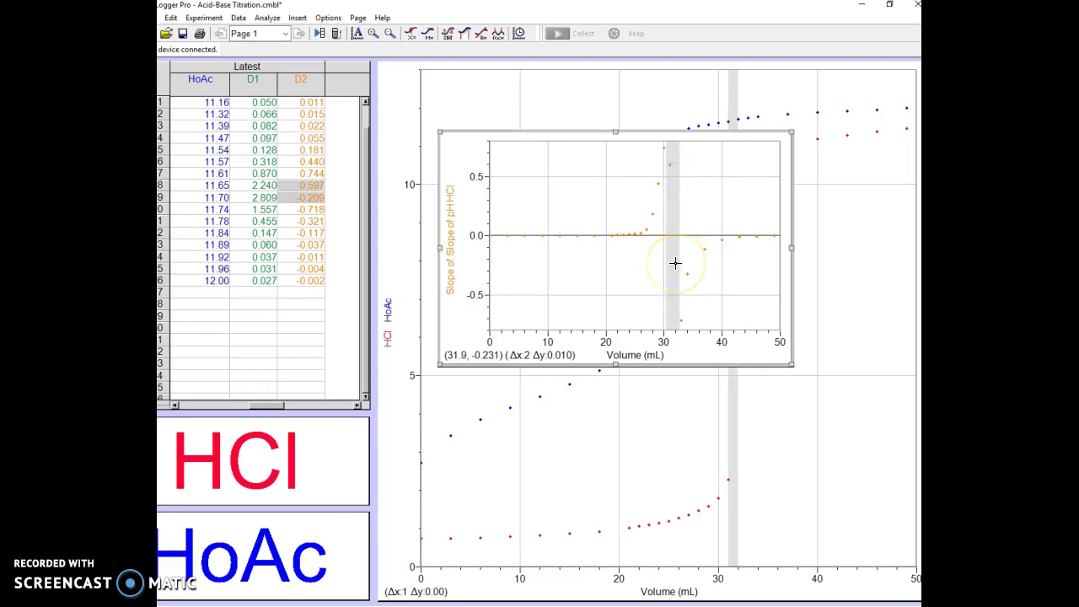
{"action": "left_click", "coordinate": [673, 236]}
{"action": "left_click", "coordinate": [482, 35]}
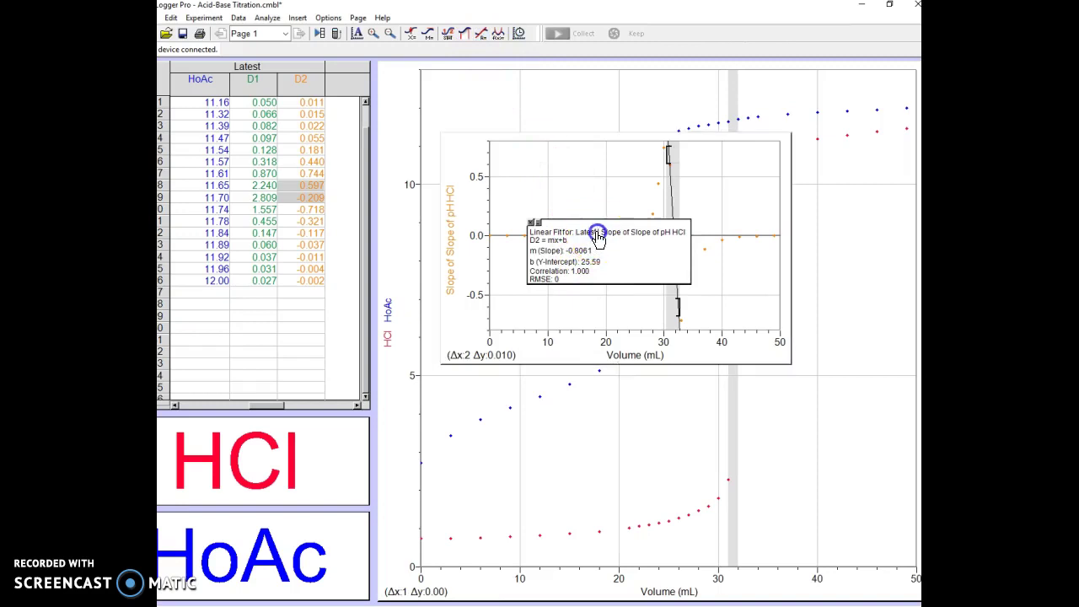
{"action": "left_click_drag", "start_coordinate": [595, 229], "coordinate": [546, 169]}
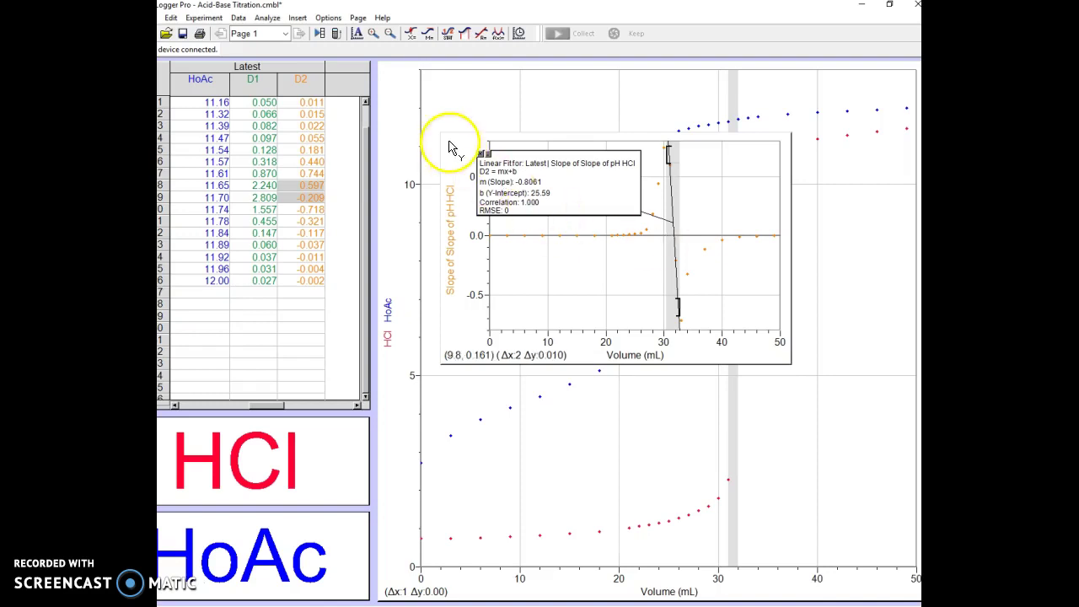
- Interpolate the fit at a second derivative of 0, giving about 31.741 mL of HCl
{"action": "left_click", "coordinate": [269, 18]}
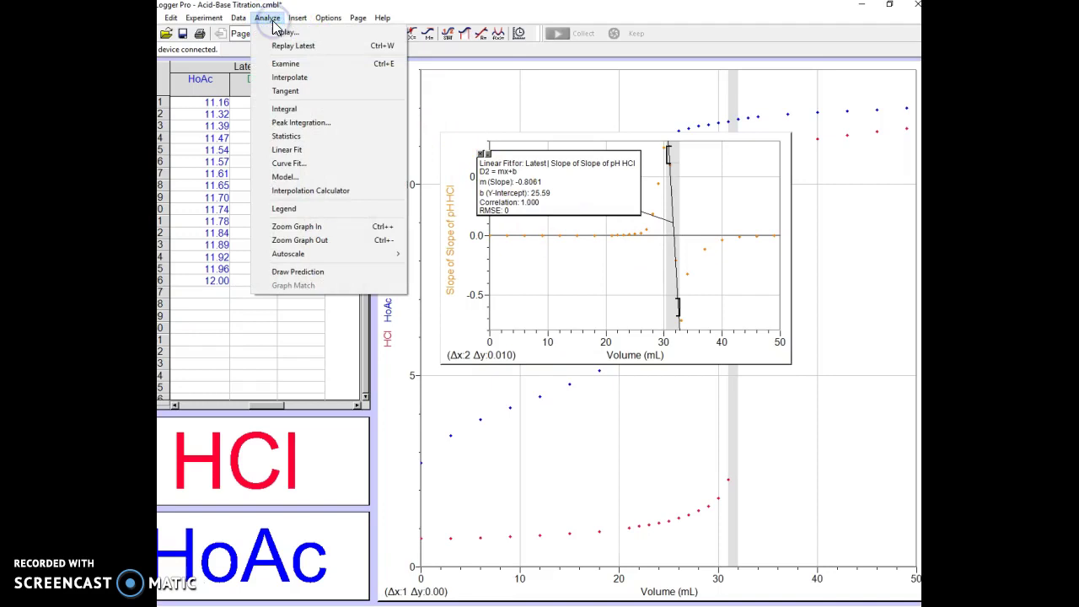
{"action": "left_click", "coordinate": [327, 191]}
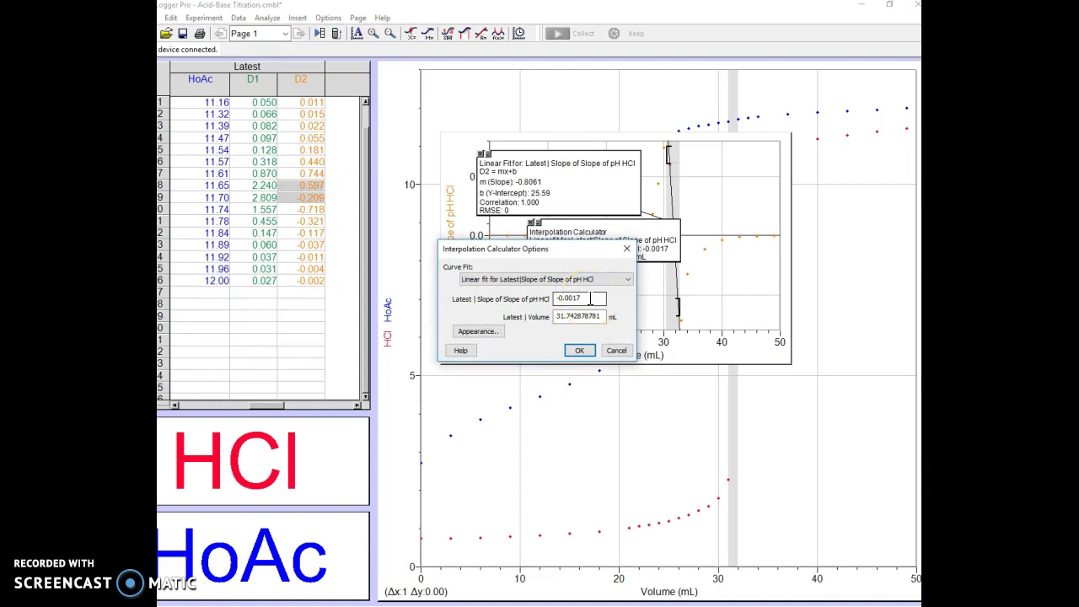
{"action": "left_click", "coordinate": [590, 299]}
{"action": "left_click_drag", "start_coordinate": [581, 300], "coordinate": [539, 299]}
{"action": "type", "text": "0"}
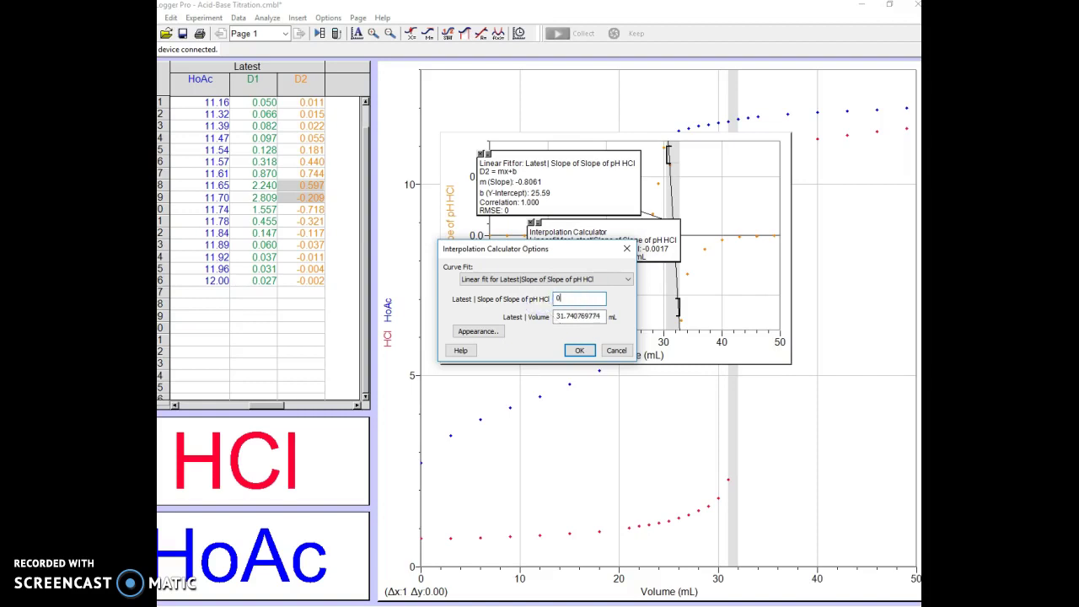
{"action": "left_click", "coordinate": [579, 350]}
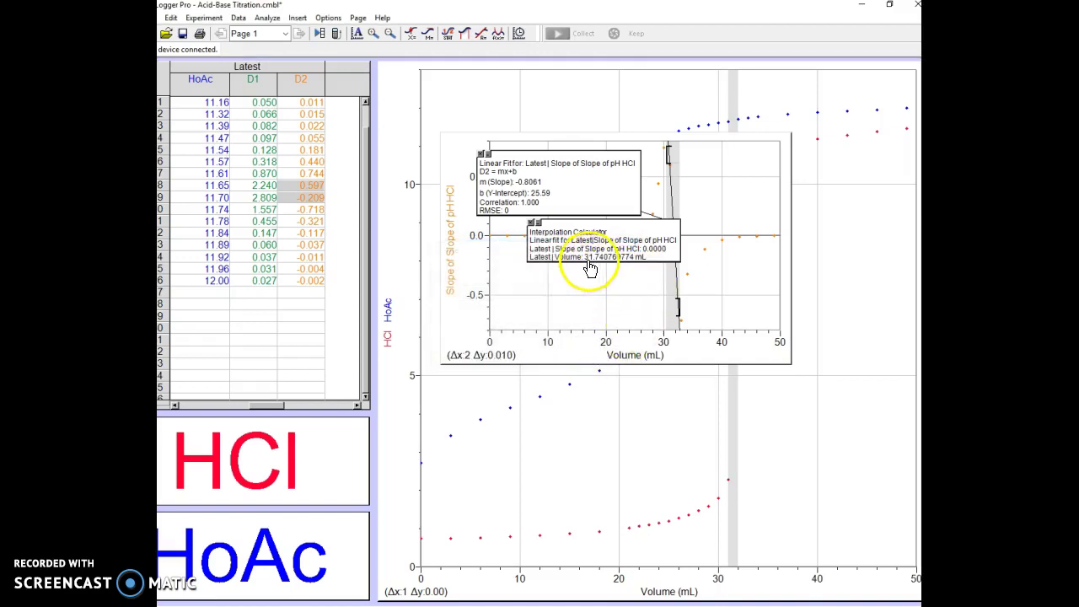